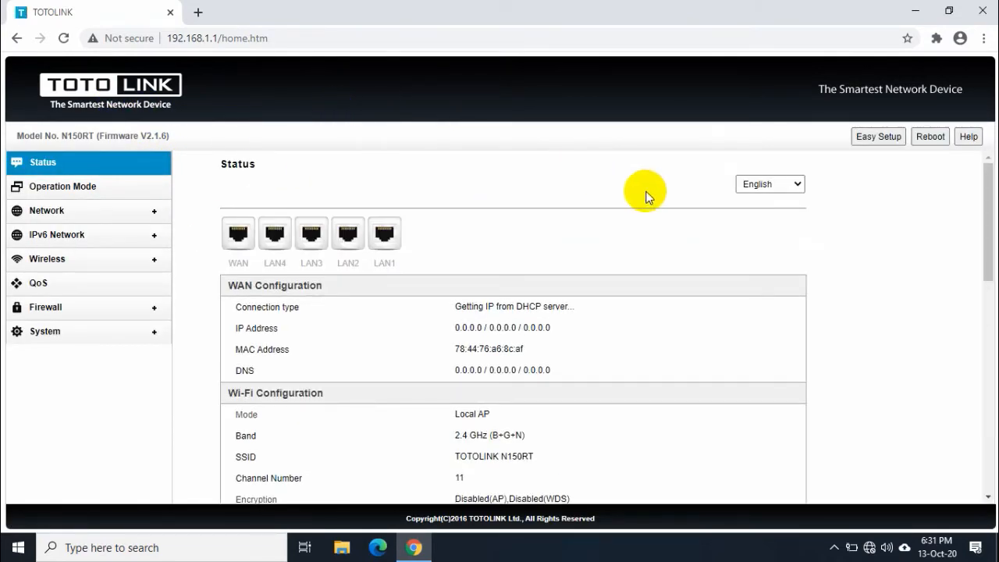
Open the Easy Setup wizard from the router's status page at 192.168.1.1.
left_click(874, 141)
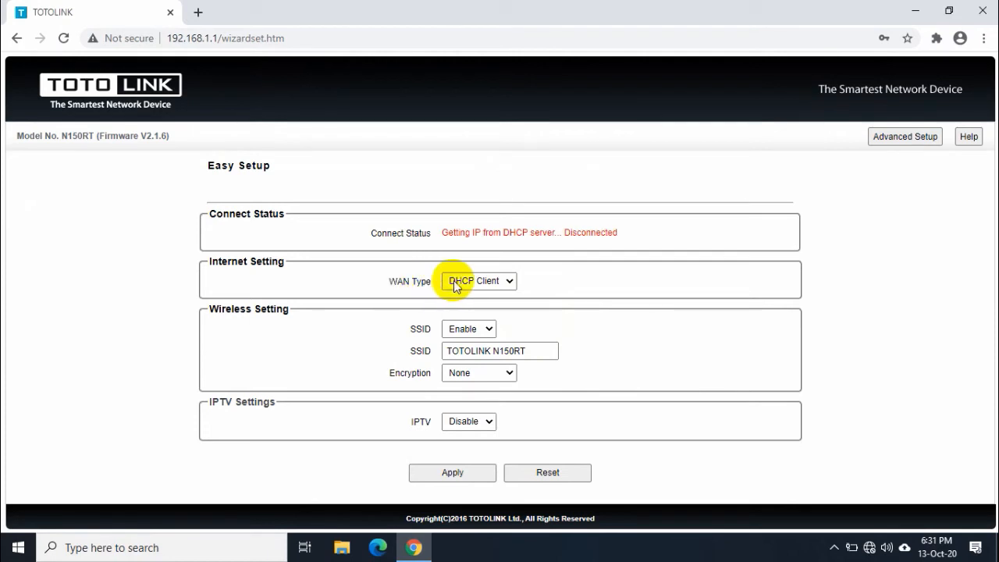
Change WAN Type from DHCP Client to PPPoE and place the cursor in the User Name field.
left_click(478, 283)
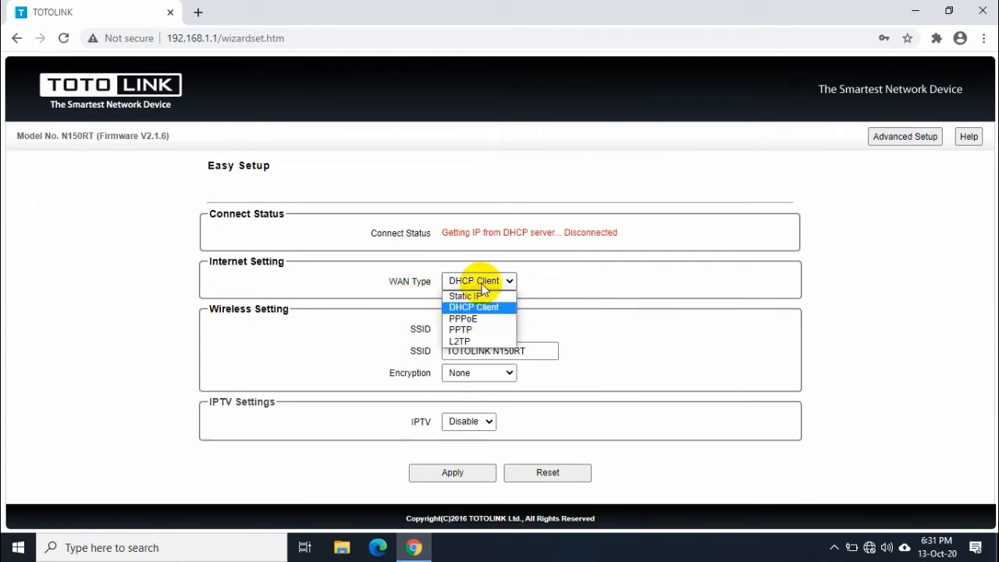
left_click(464, 319)
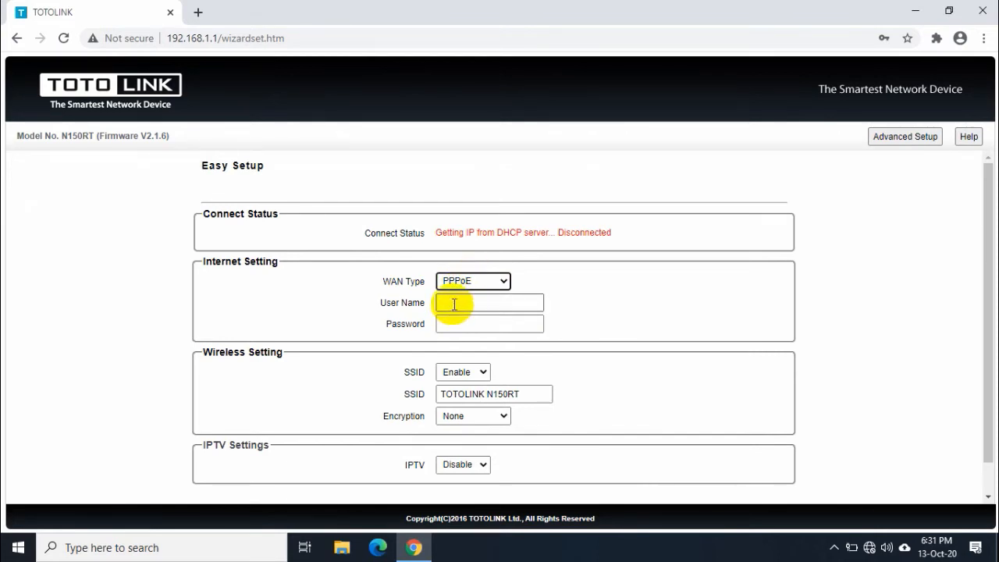
left_click(468, 302)
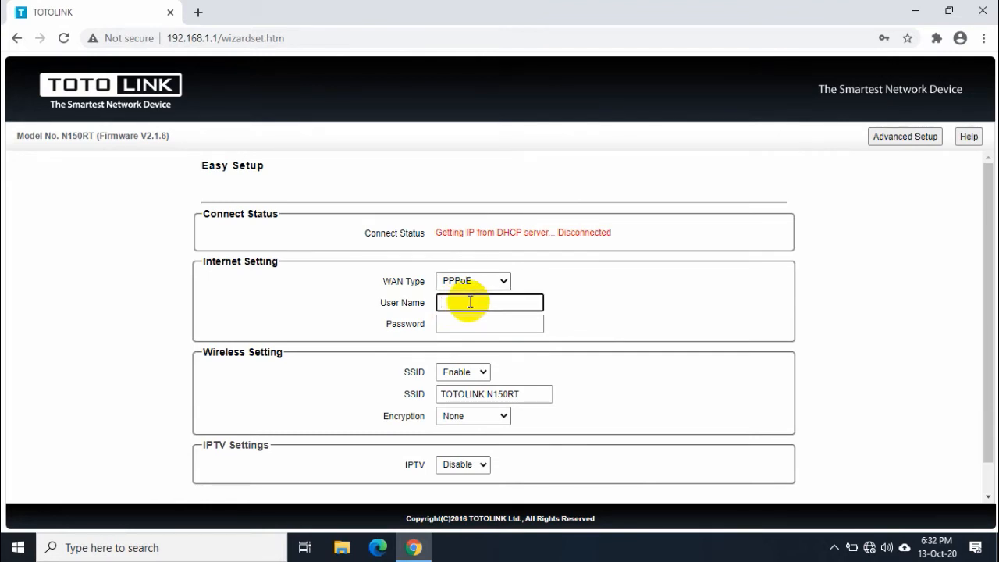
Enter the PPPoE account user name and password.
type("http://192.168.0.1/")
left_click_drag(523, 303, 97, 283)
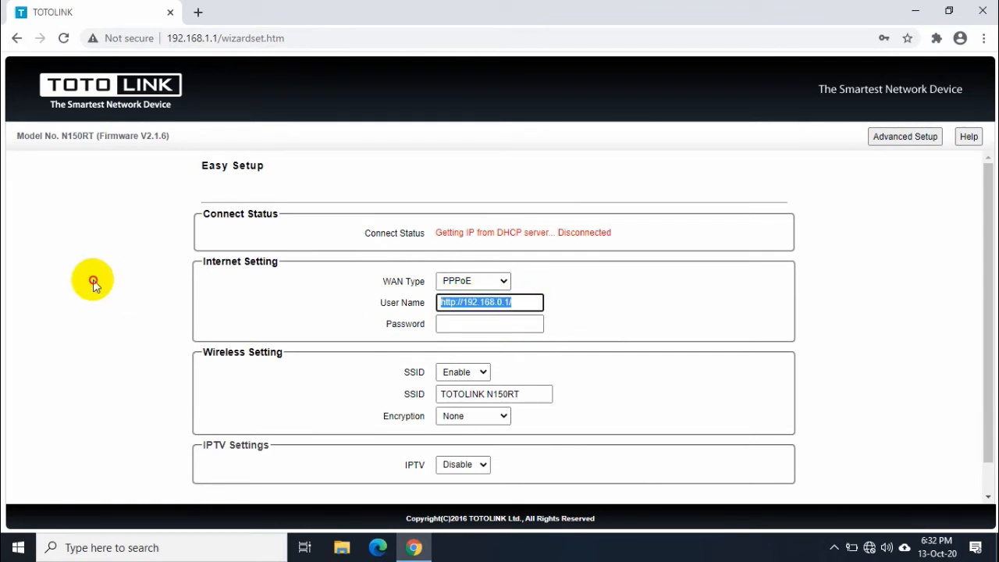
key("BackSpace")
type("m")
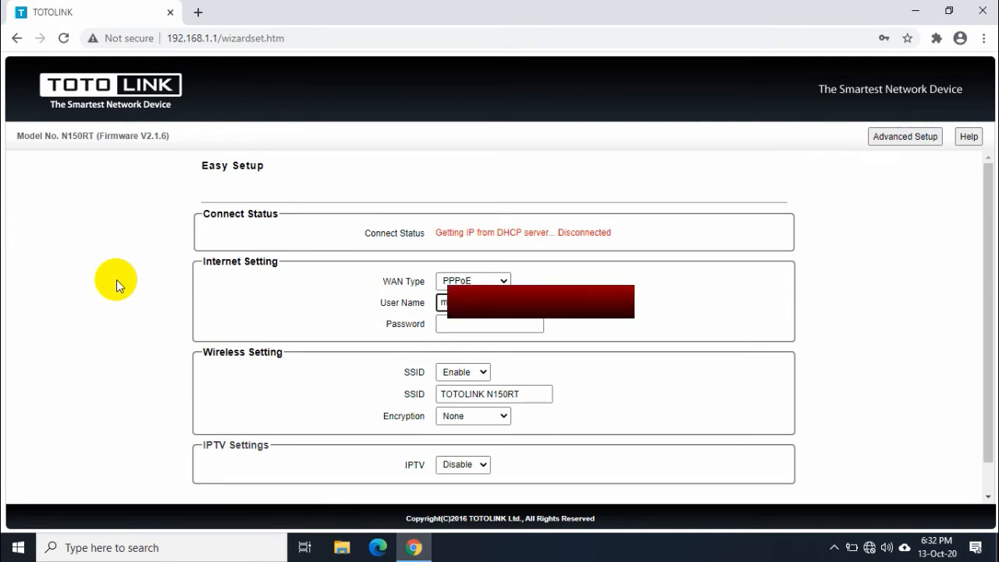
key("Tab")
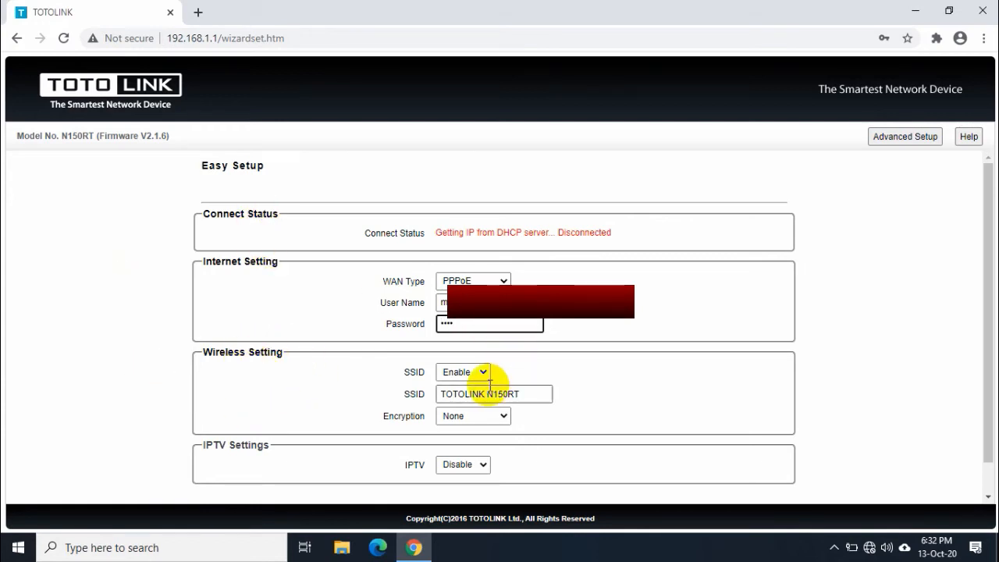
left_click(409, 394)
Rename the wireless SSID from TOTOLINK N150RT to 'My Wifi'.
left_click_drag(402, 393, 432, 396)
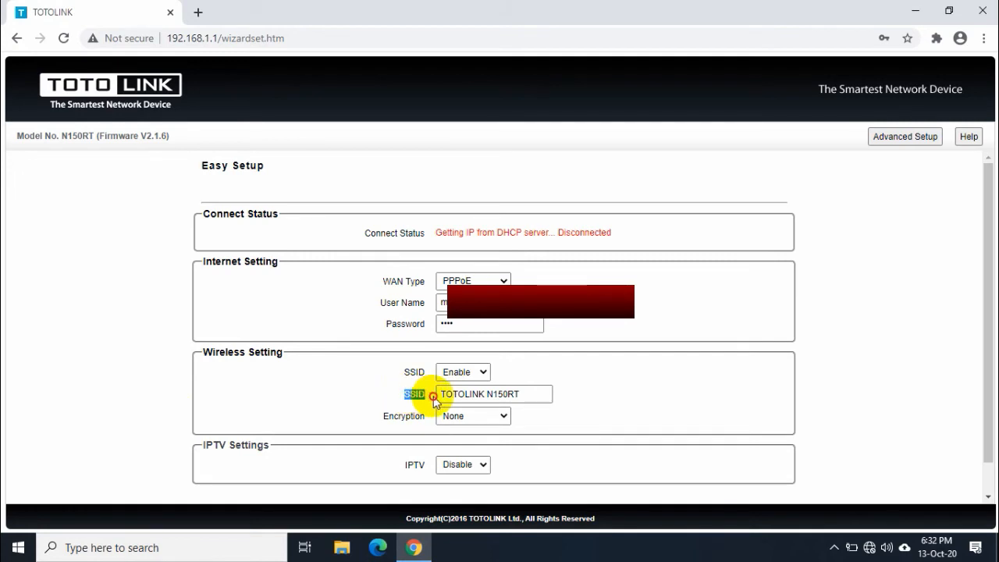
left_click_drag(530, 392, 383, 394)
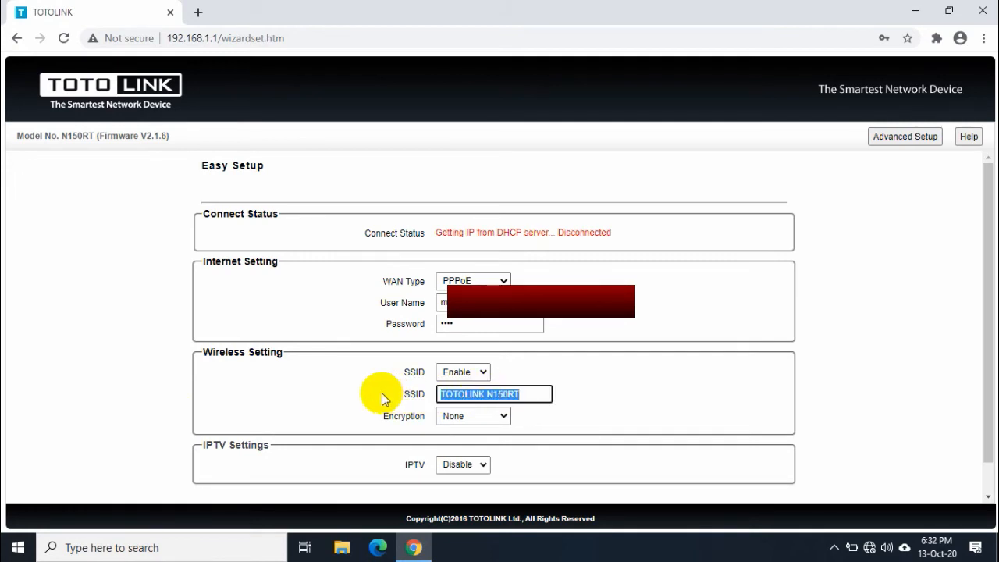
key("BackSpace")
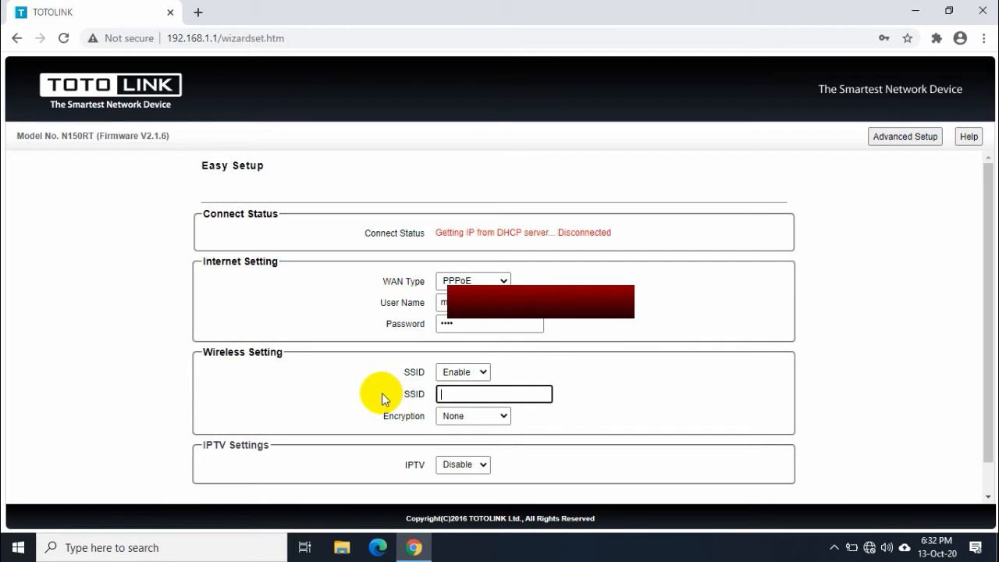
type("My Wifi")
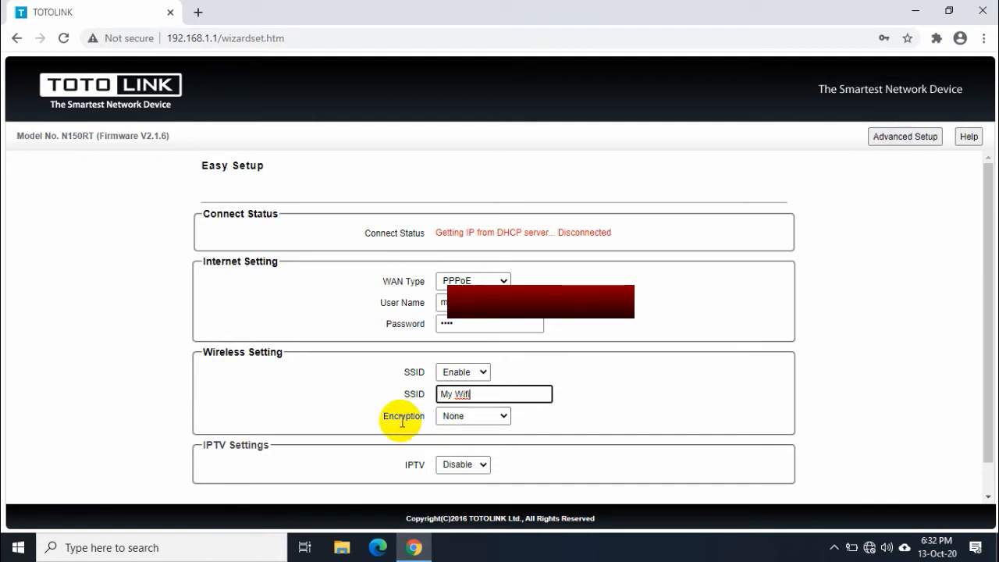
Set wireless encryption to WPA2(AES) and enter the network's pre-shared key.
left_click(468, 417)
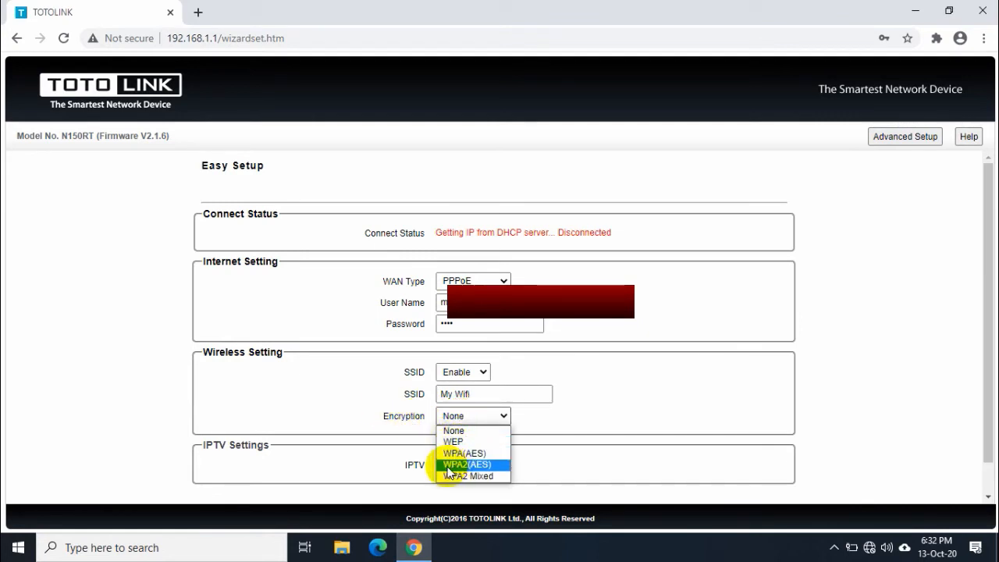
left_click(488, 465)
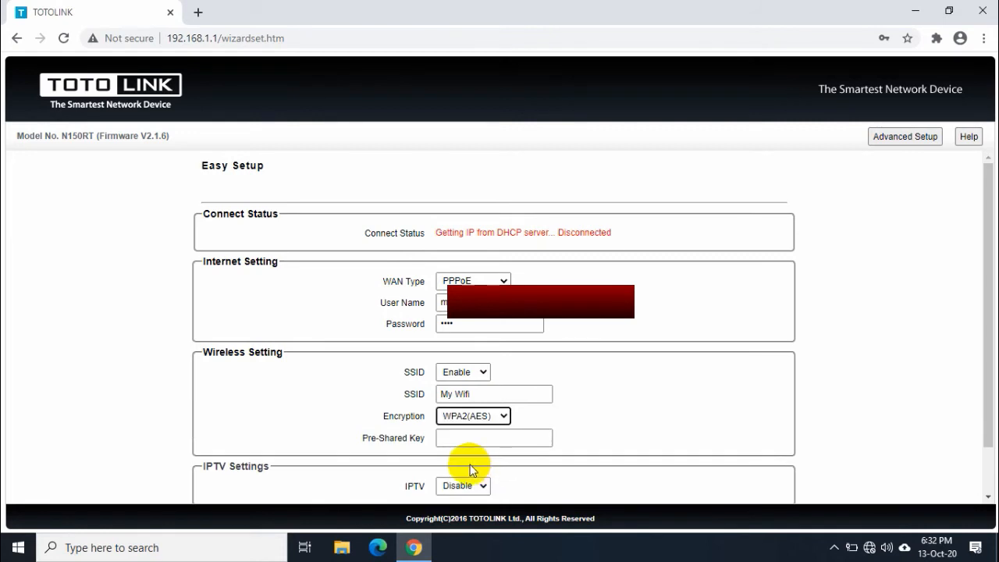
left_click_drag(366, 438, 406, 439)
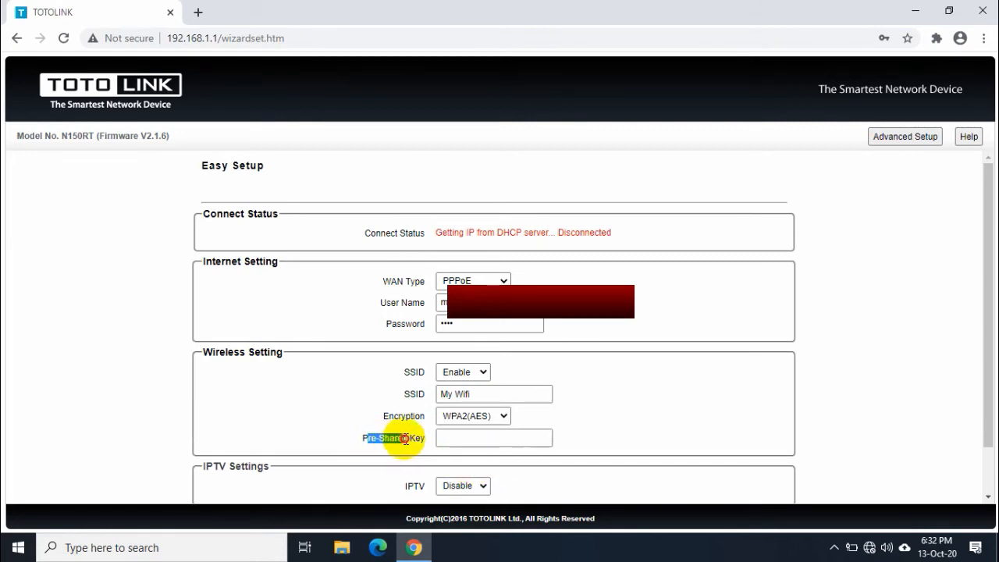
left_click(461, 434)
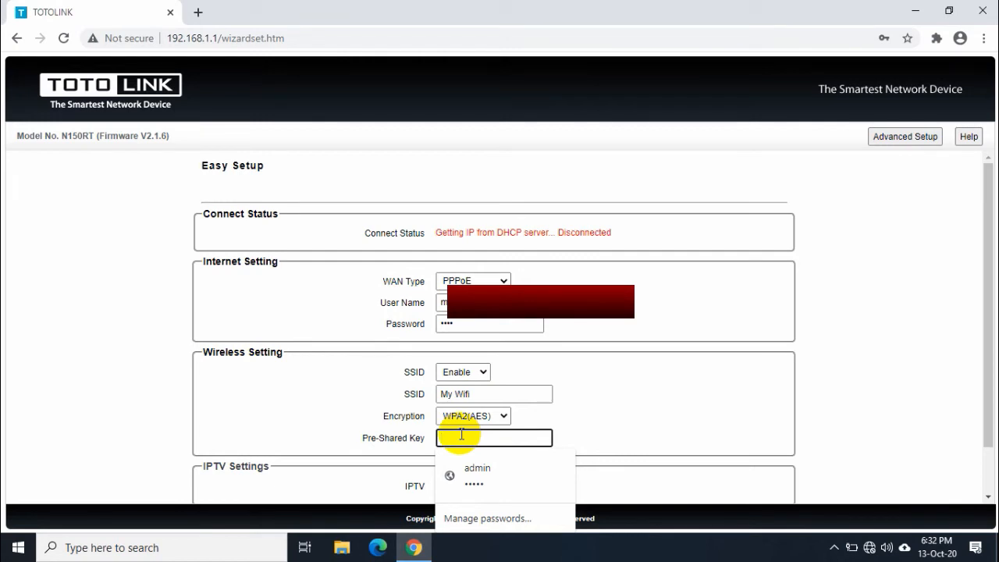
type("1")
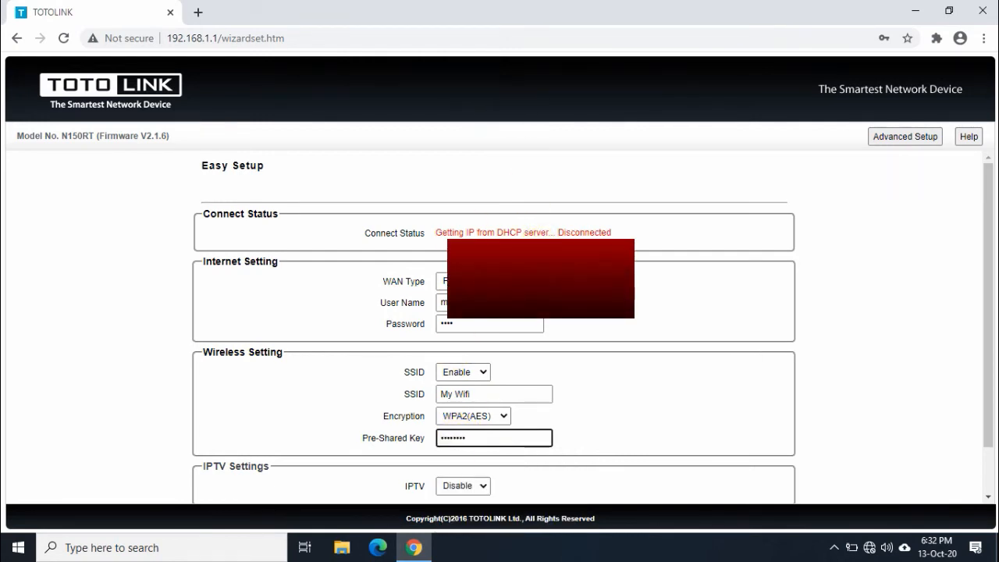
scroll(461, 435, "down", 1)
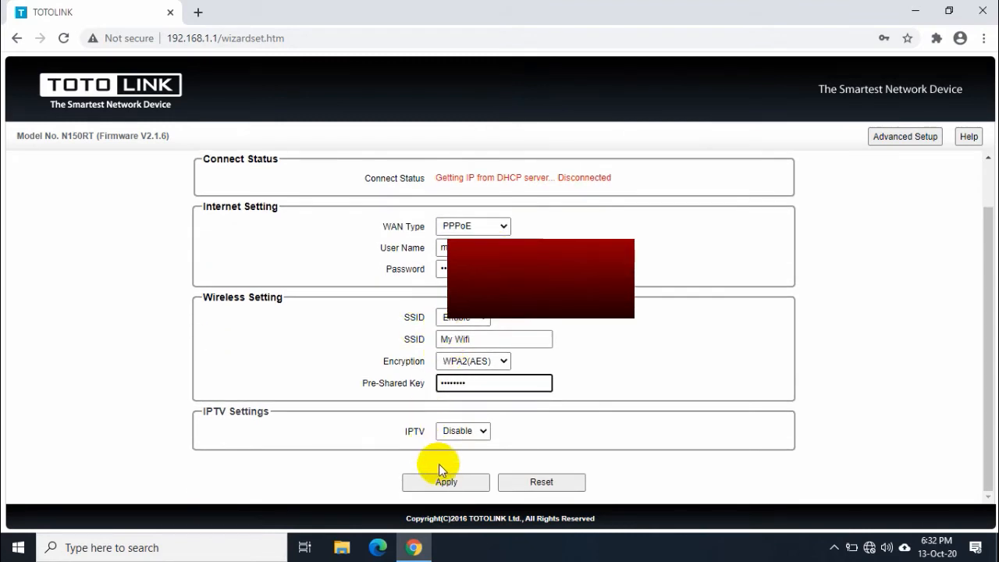
Apply the Easy Setup settings and dismiss Chrome's save-password prompt while the router reboots.
left_click(457, 484)
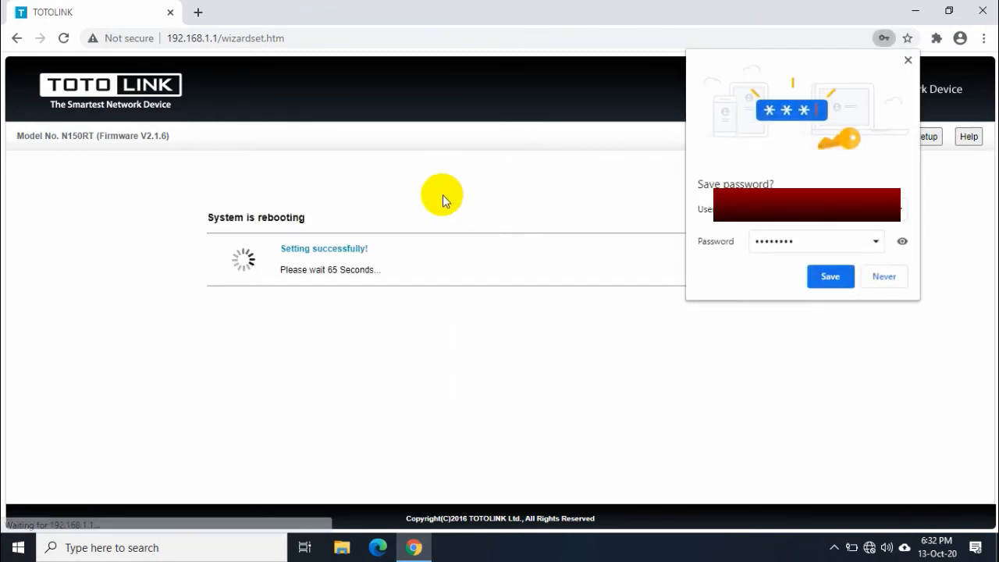
left_click(907, 61)
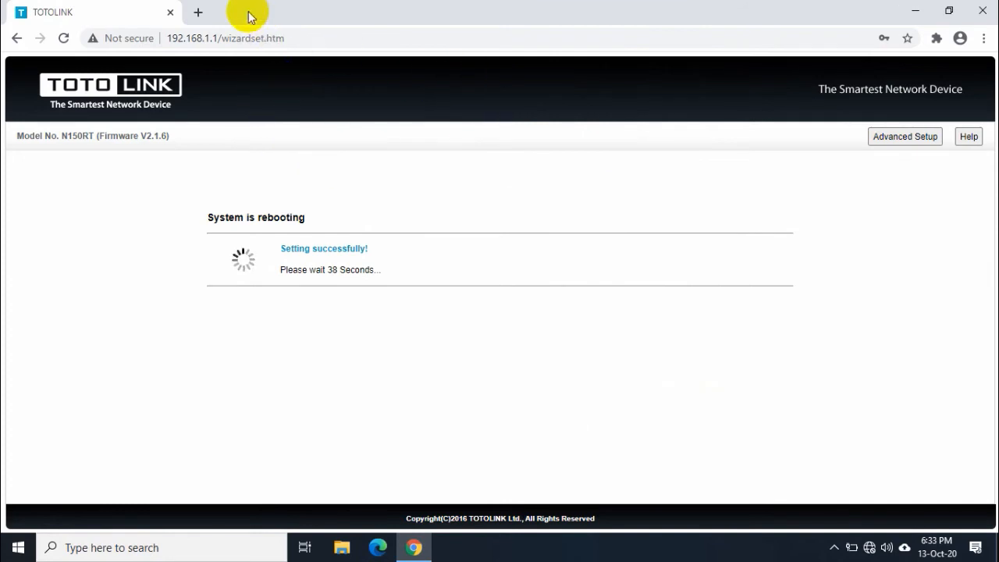
Close the router configuration tab in the browser.
left_click(194, 13)
left_click(165, 12)
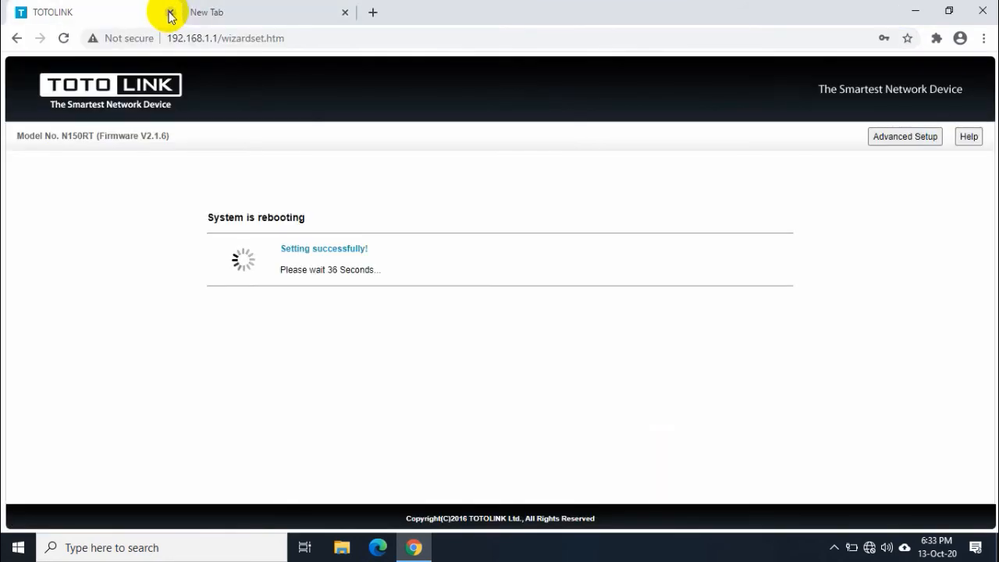
left_click(170, 12)
Connect the PC to My Wifi from the taskbar network list, entering its security key.
left_click(870, 548)
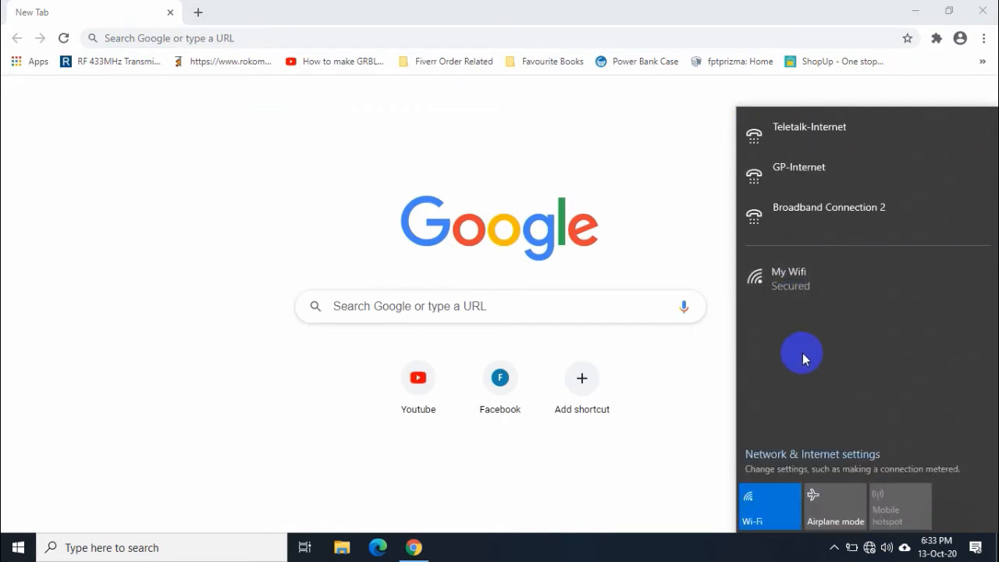
left_click(778, 289)
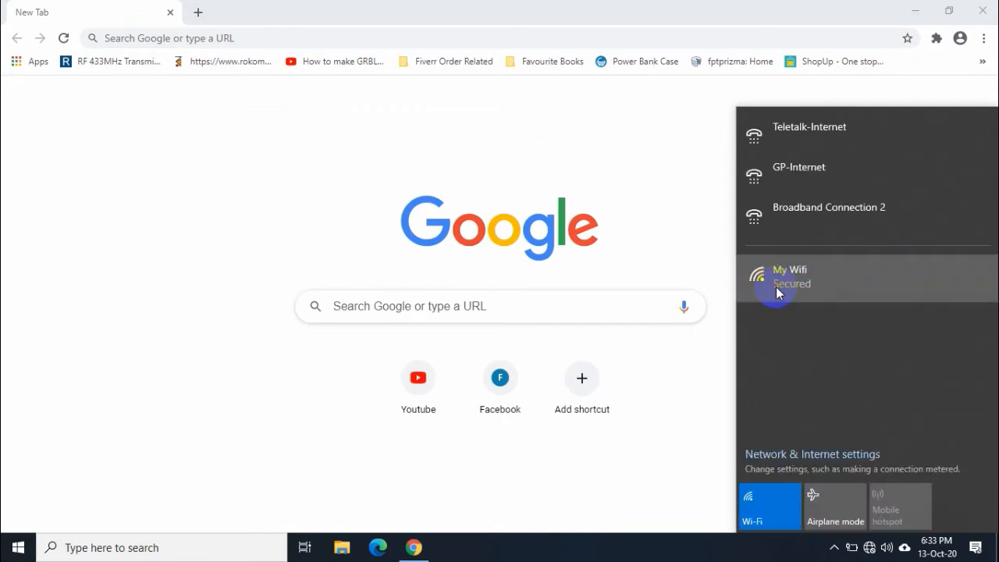
left_click(917, 338)
left_click(873, 334)
type("12")
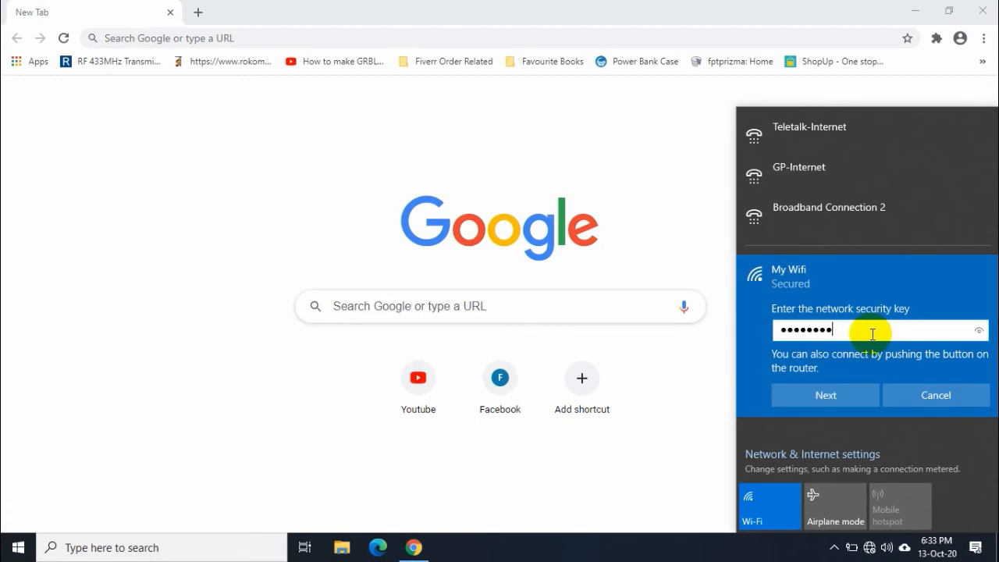
left_click(860, 393)
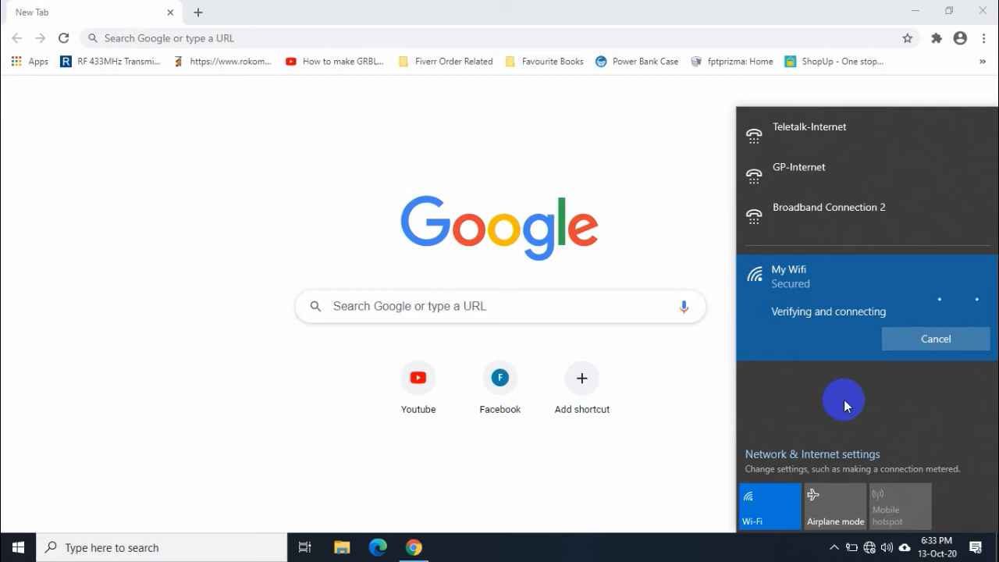
Recheck the wireless network list and close the connection-test browser window.
left_click(869, 548)
left_click(869, 549)
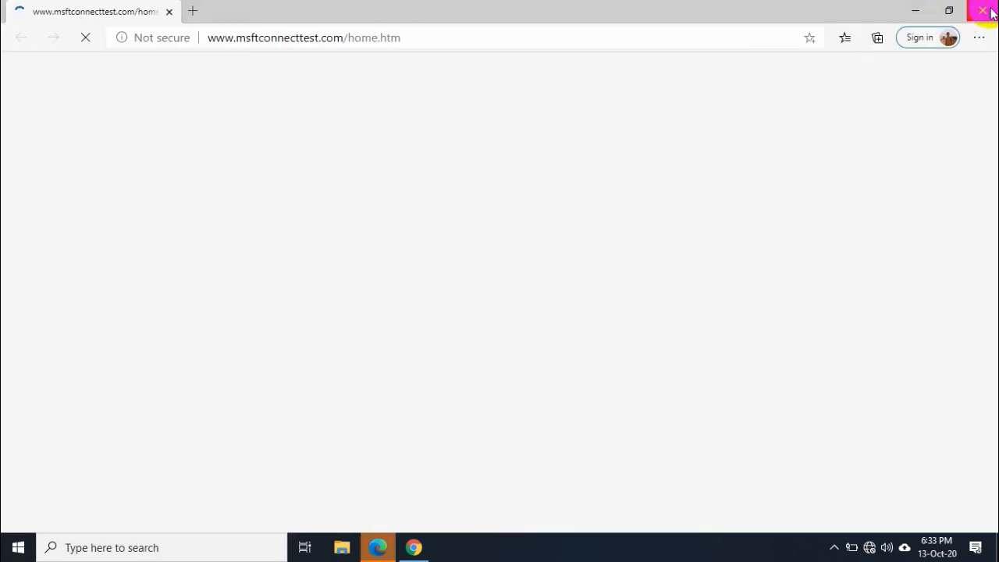
left_click(982, 8)
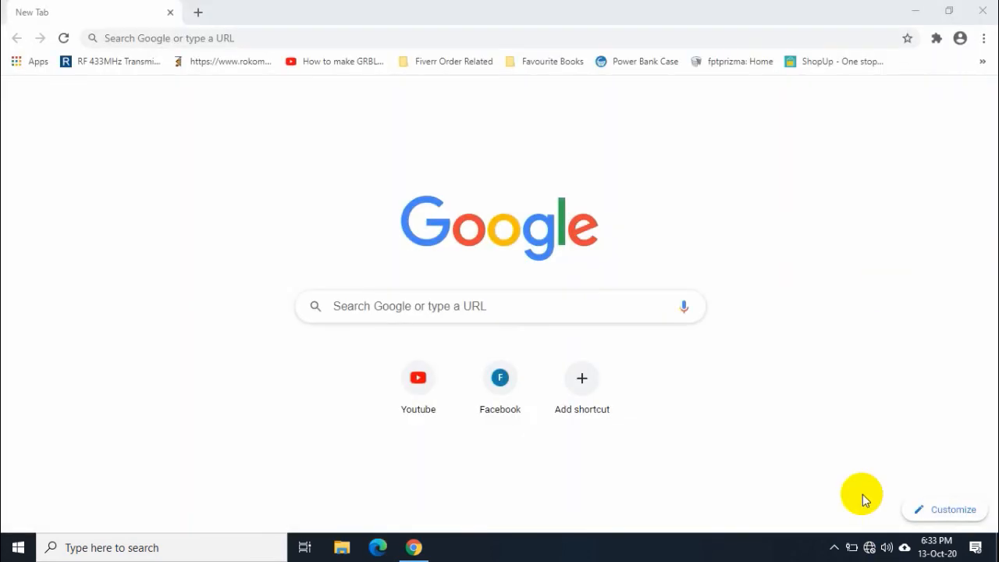
left_click(872, 548)
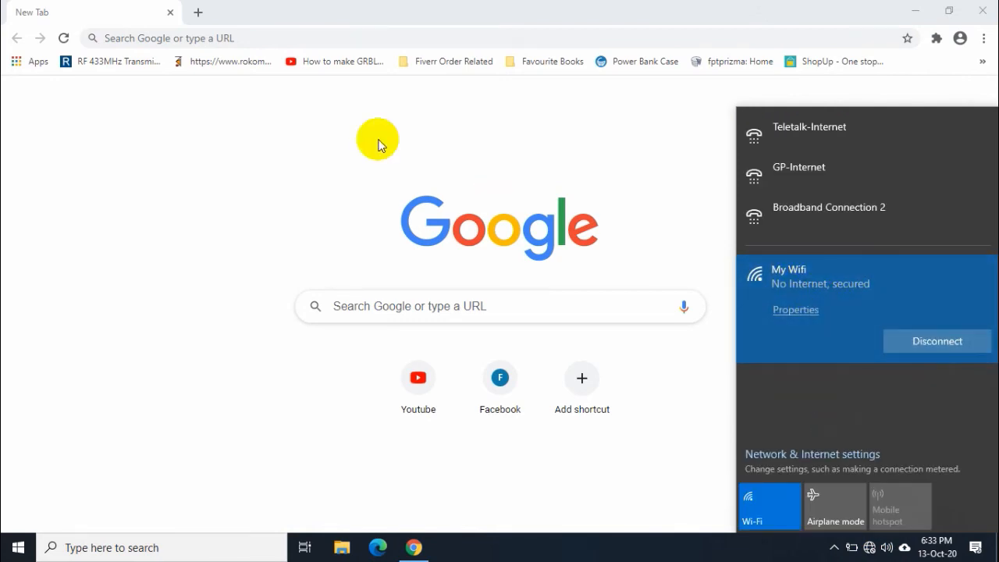
left_click(428, 121)
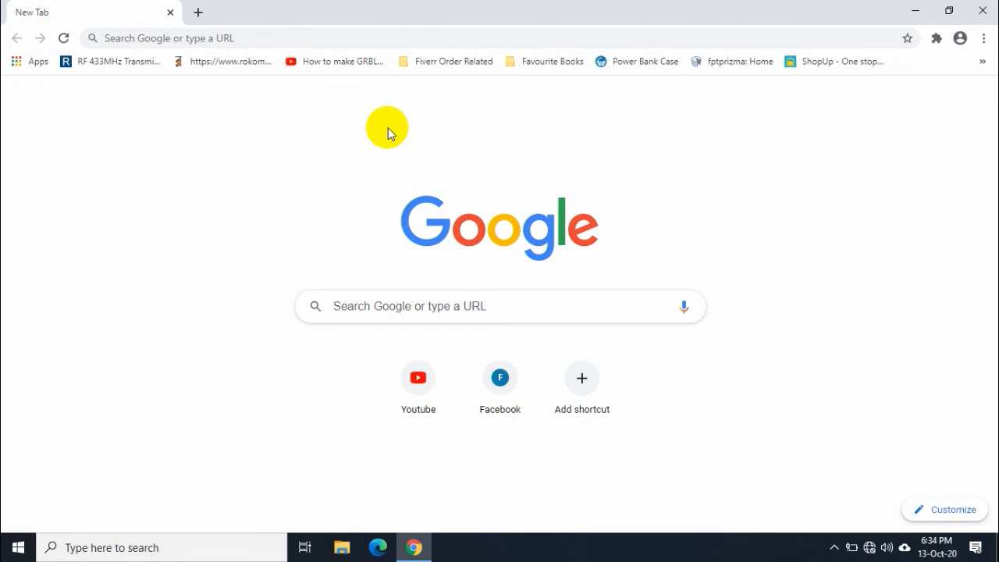
Load YouTube from the new tab shortcut, then swap it for a fresh New Tab.
left_click(388, 368)
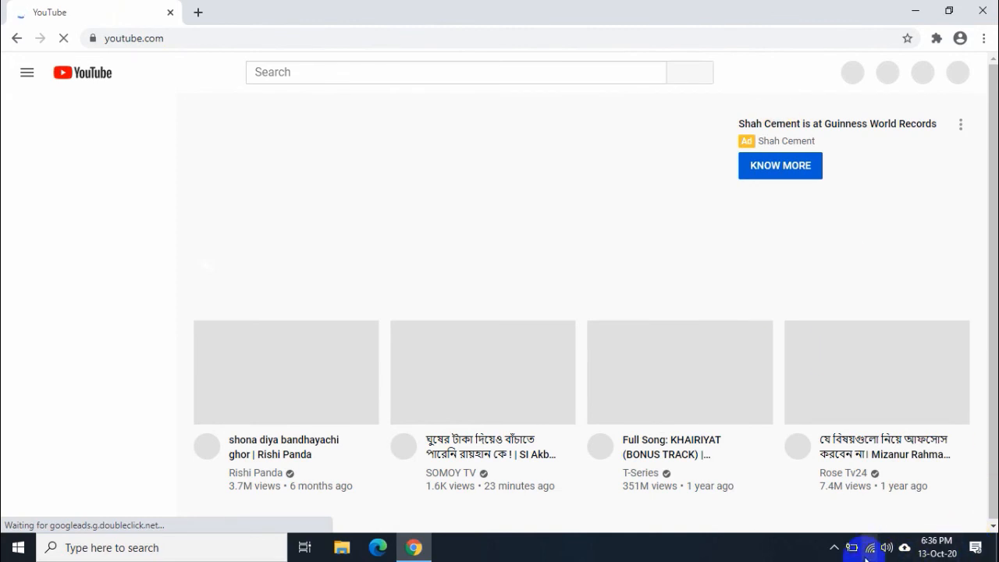
left_click(202, 13)
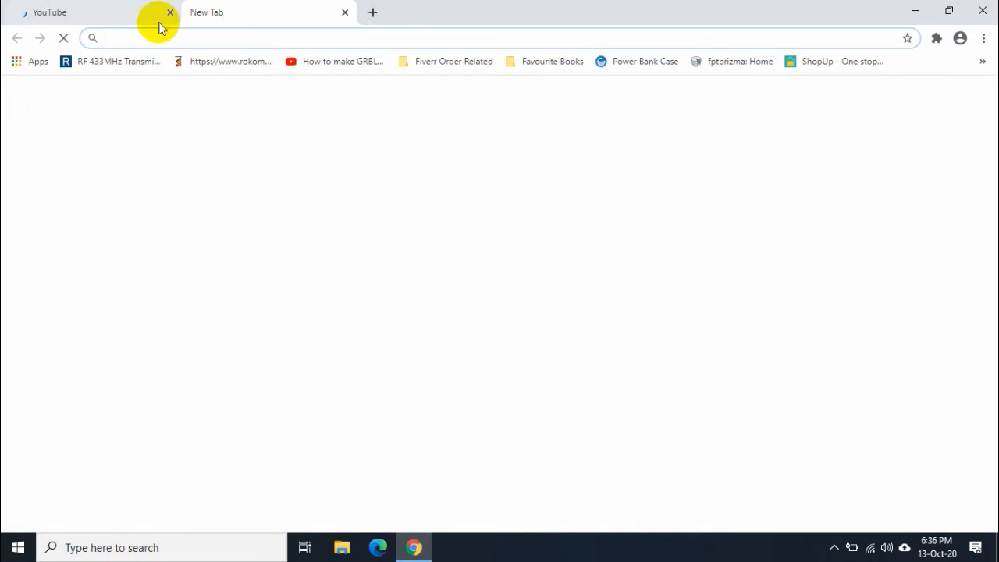
left_click(169, 13)
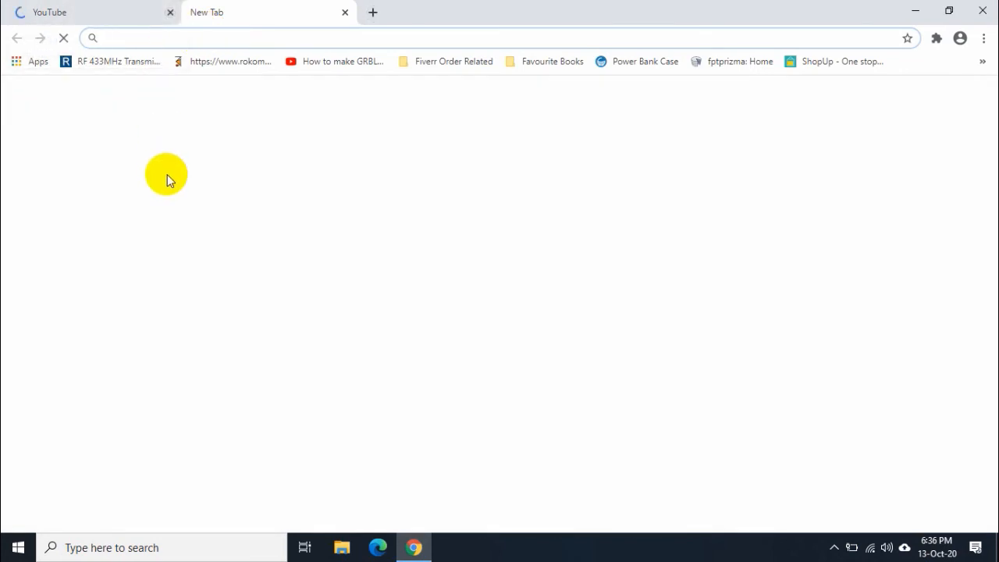